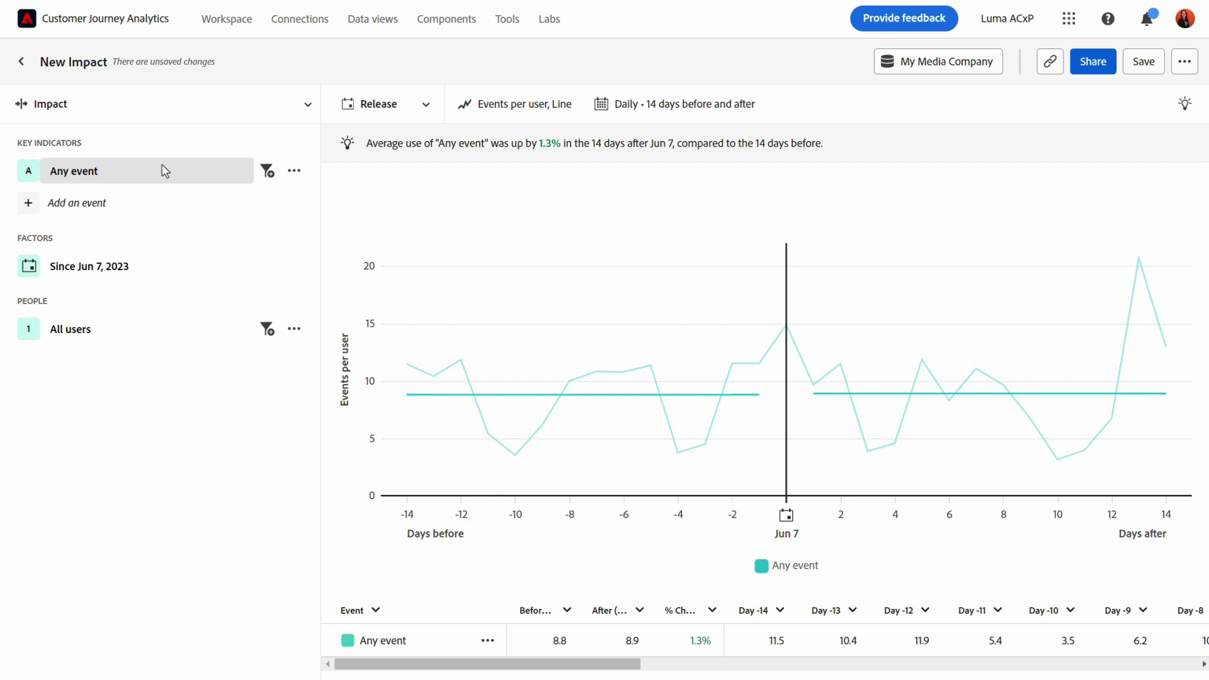
Check the analysis type list and close it, keeping Impact selected
{"action": "left_click", "coordinate": [165, 123]}
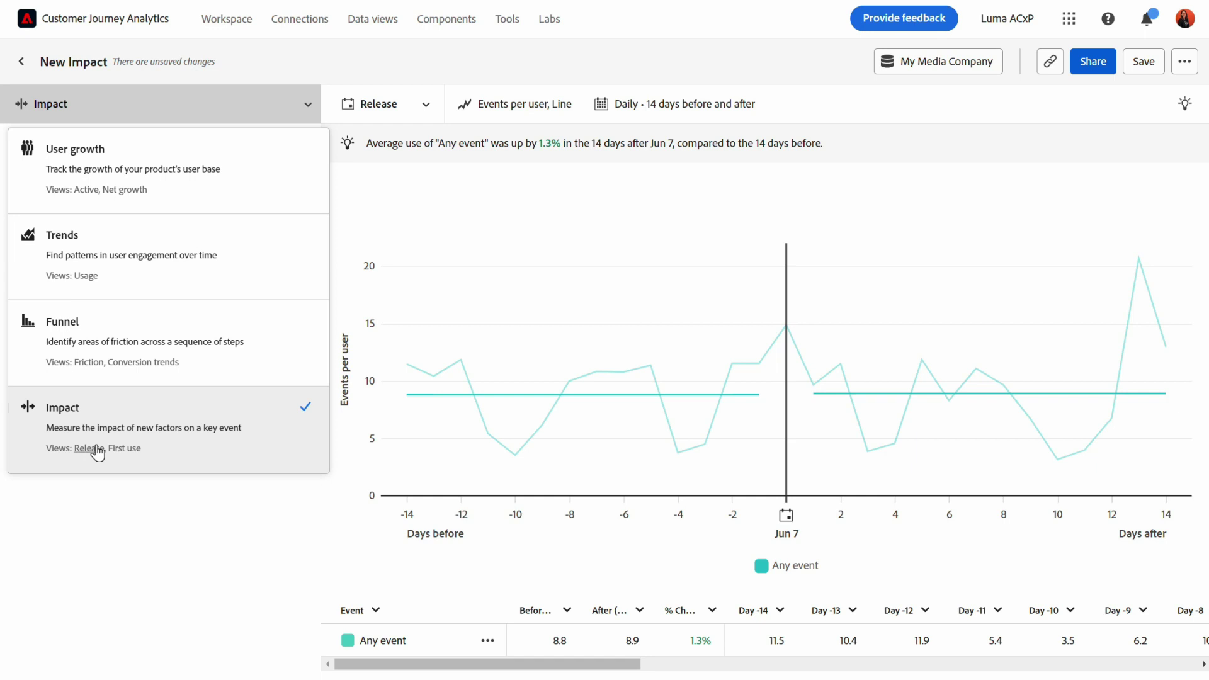
{"action": "left_click", "coordinate": [156, 585]}
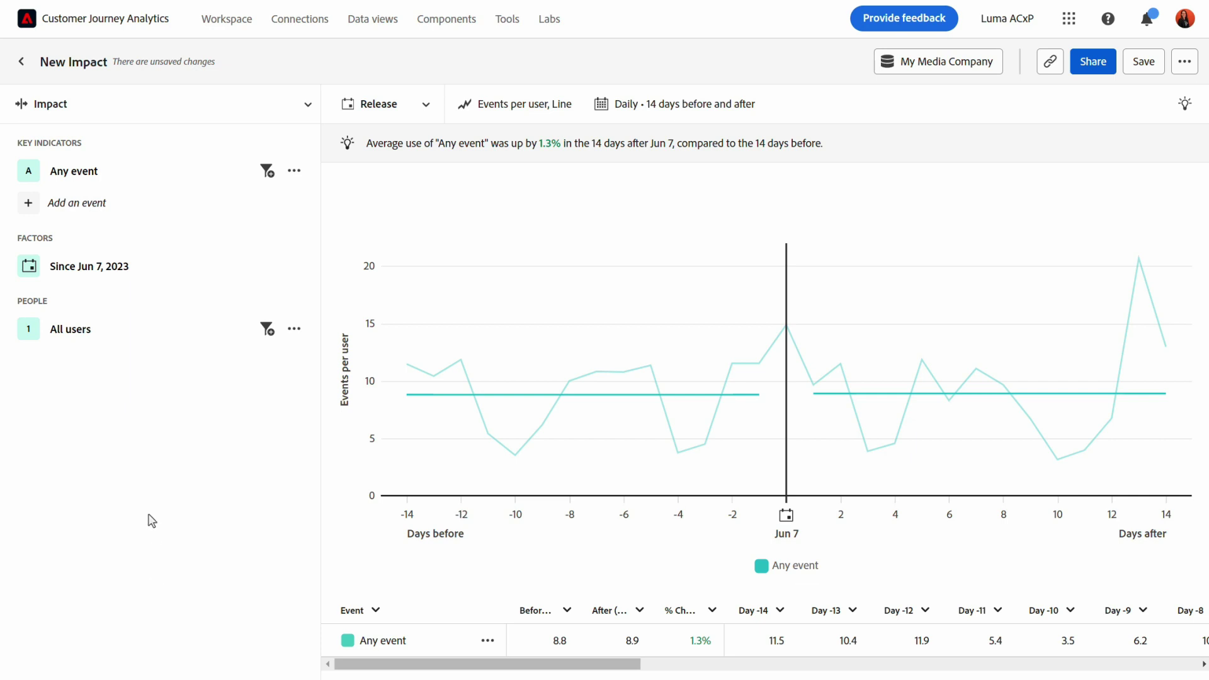
Add Media Start and View My list as key indicators
{"action": "left_click", "coordinate": [99, 206]}
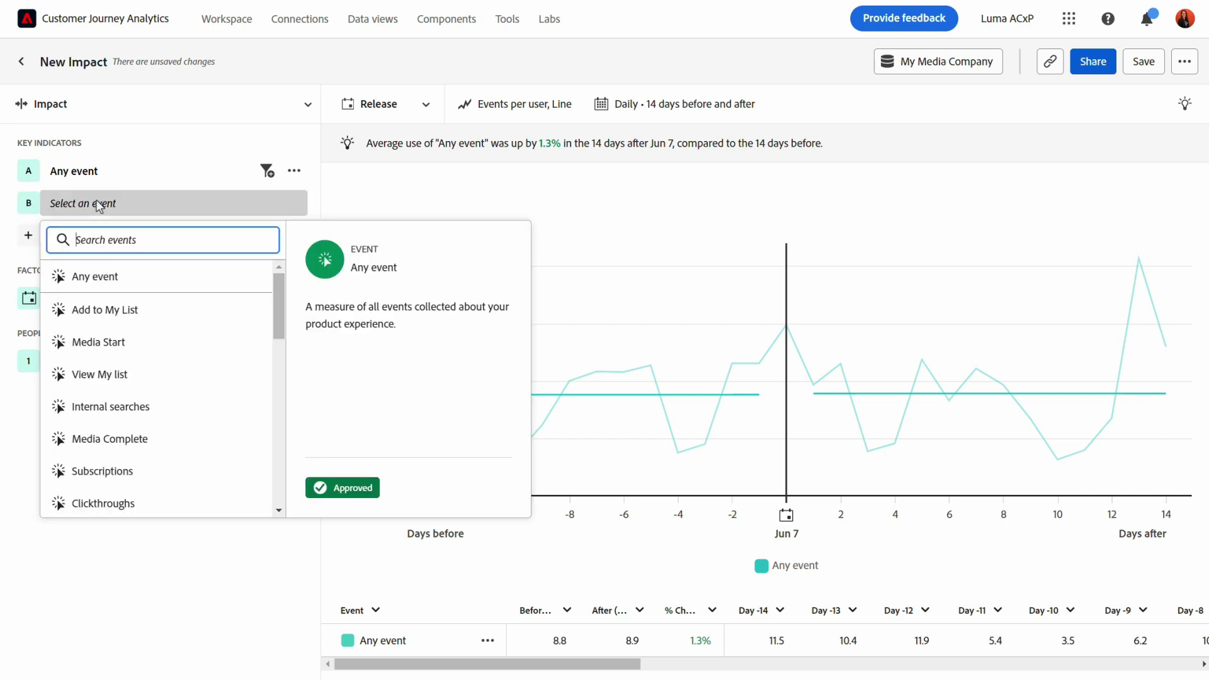
{"action": "left_click", "coordinate": [98, 342]}
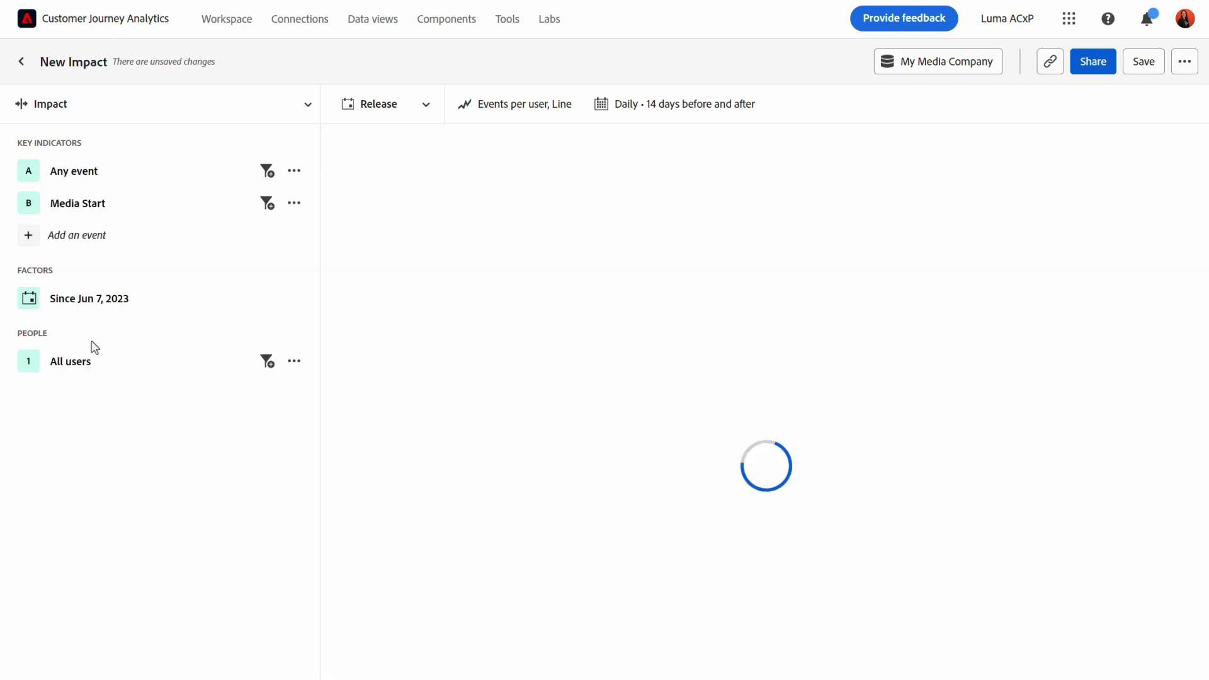
{"action": "left_click", "coordinate": [93, 235]}
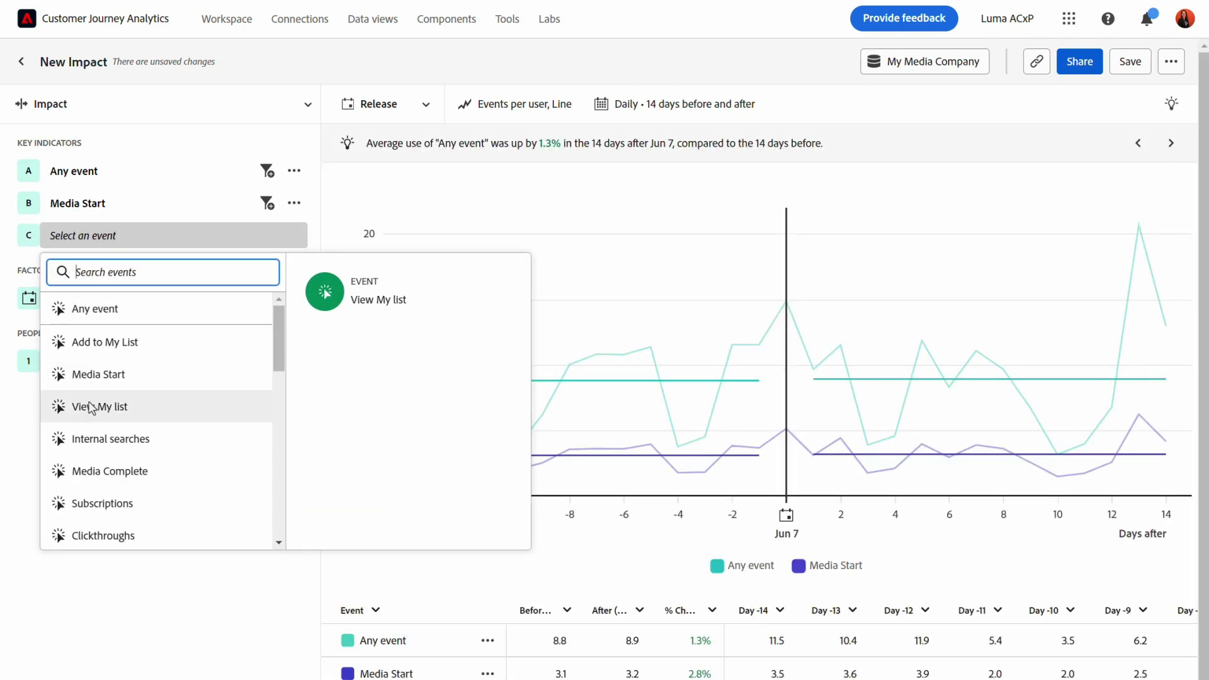
{"action": "left_click", "coordinate": [90, 409]}
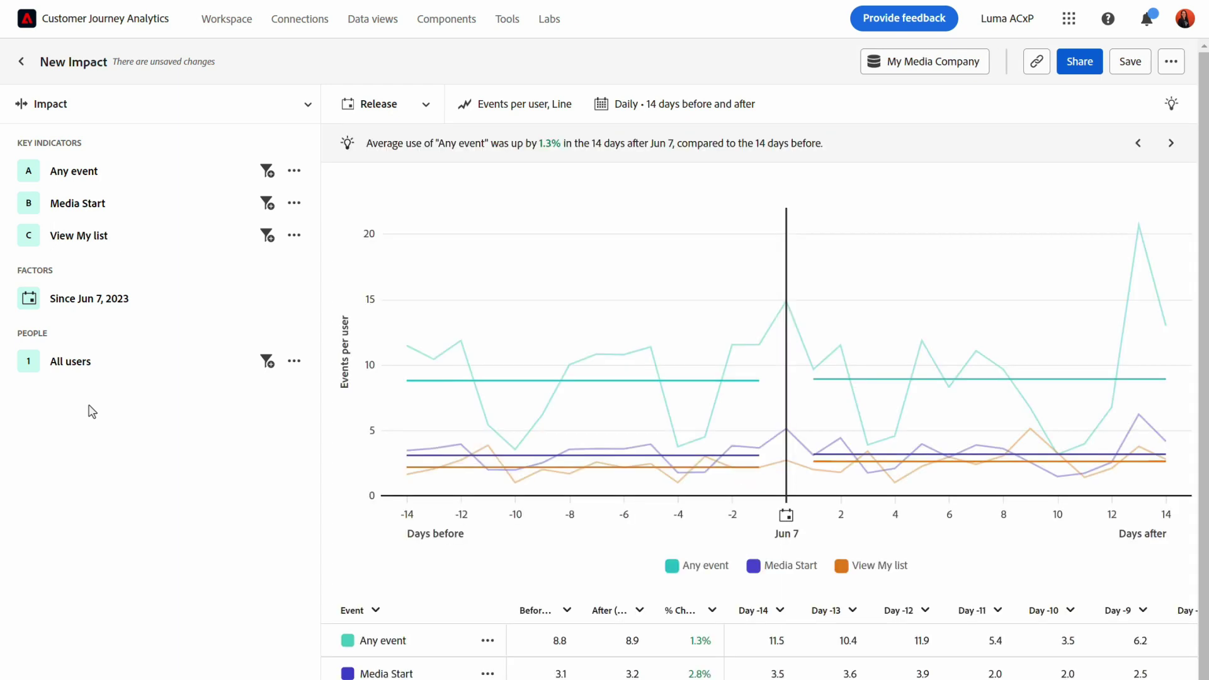
{"action": "left_click", "coordinate": [94, 312]}
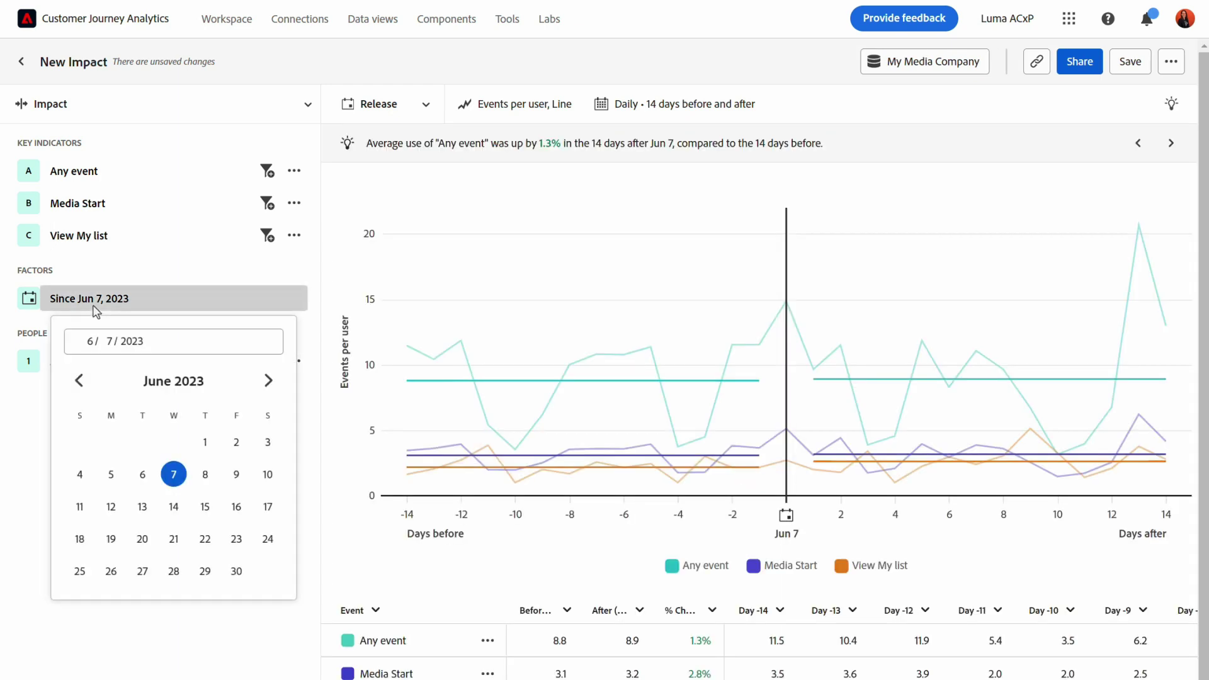
Set the release date to June 2, 2023
{"action": "left_click", "coordinate": [236, 444]}
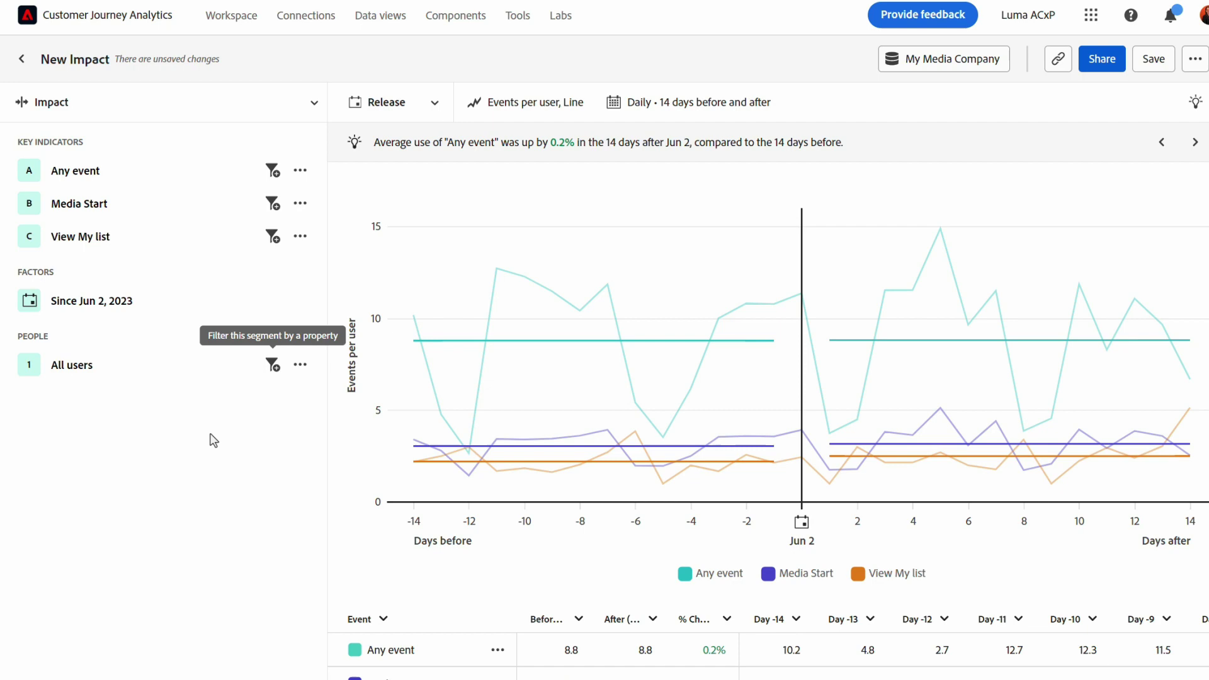
{"action": "left_click", "coordinate": [108, 363]}
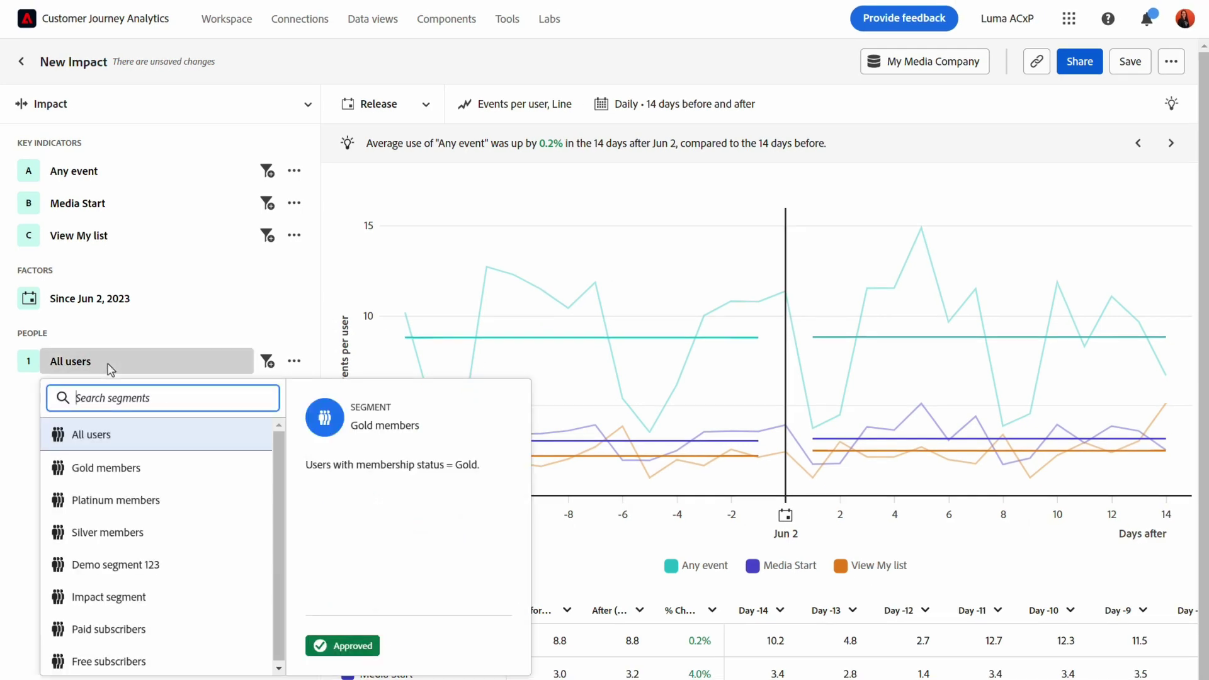
{"action": "left_click", "coordinate": [273, 348]}
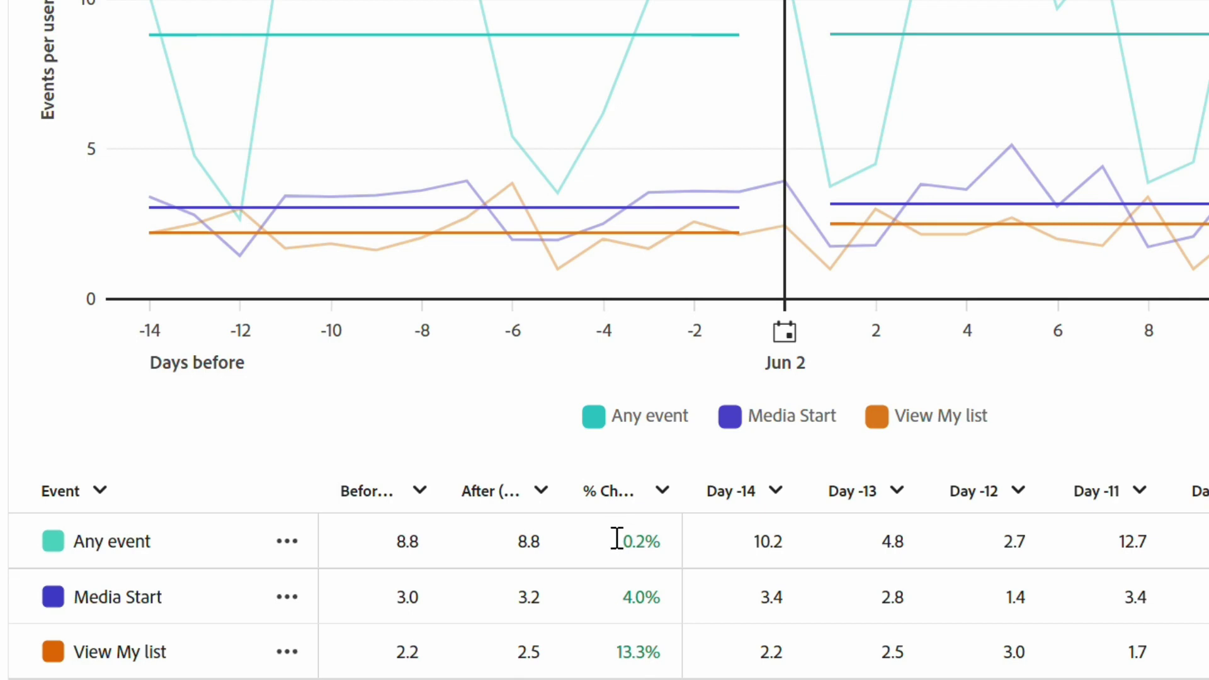
Remove the Any event indicator using its options menu
{"action": "left_click", "coordinate": [293, 171]}
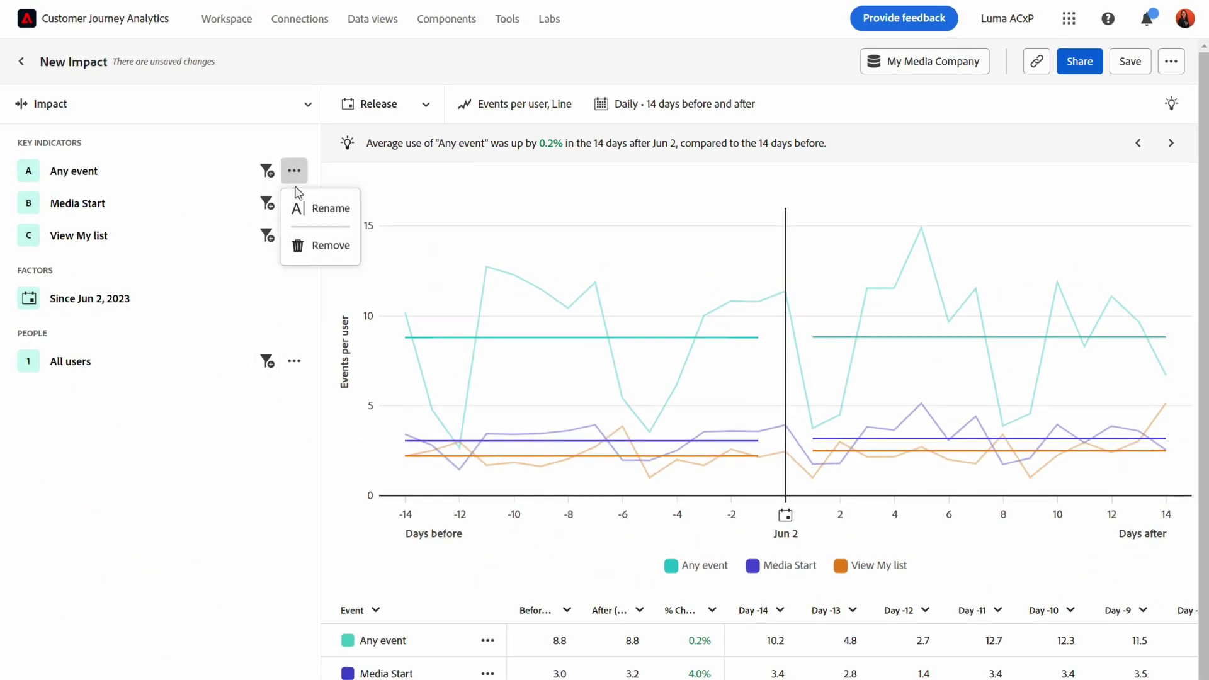
{"action": "left_click", "coordinate": [320, 246]}
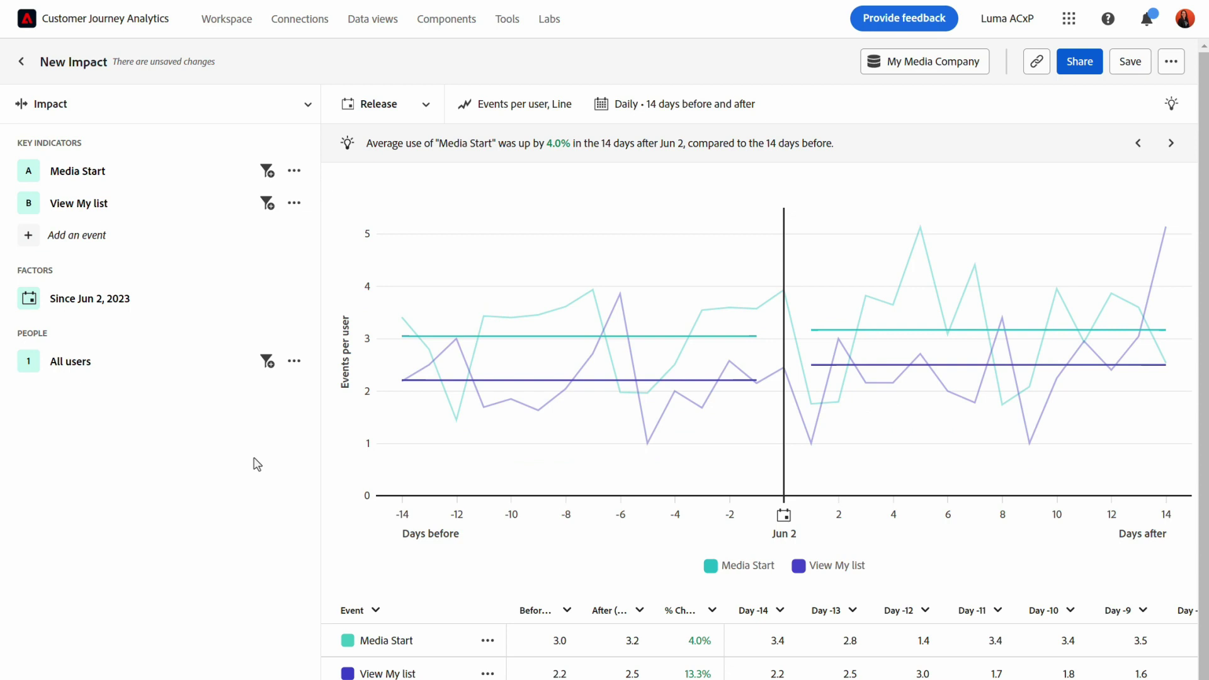
{"action": "mouse_move", "coordinate": [919, 330]}
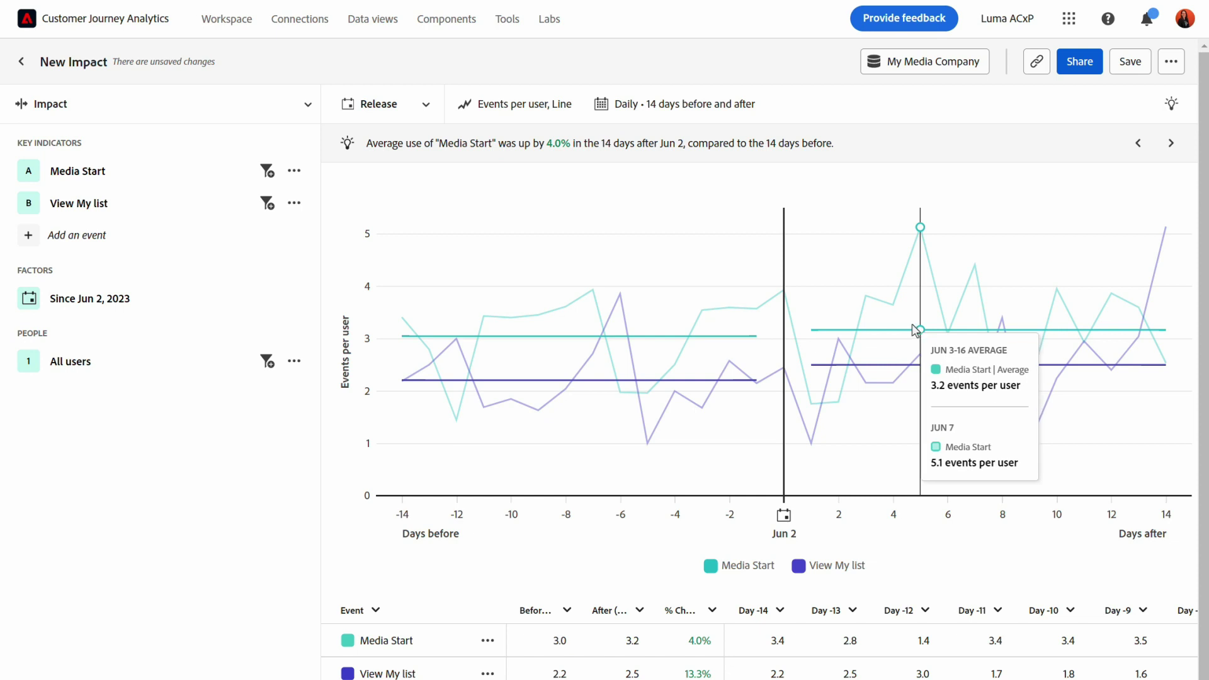
Switch the chart metric from events per user to Percentage of users
{"action": "left_click", "coordinate": [540, 107]}
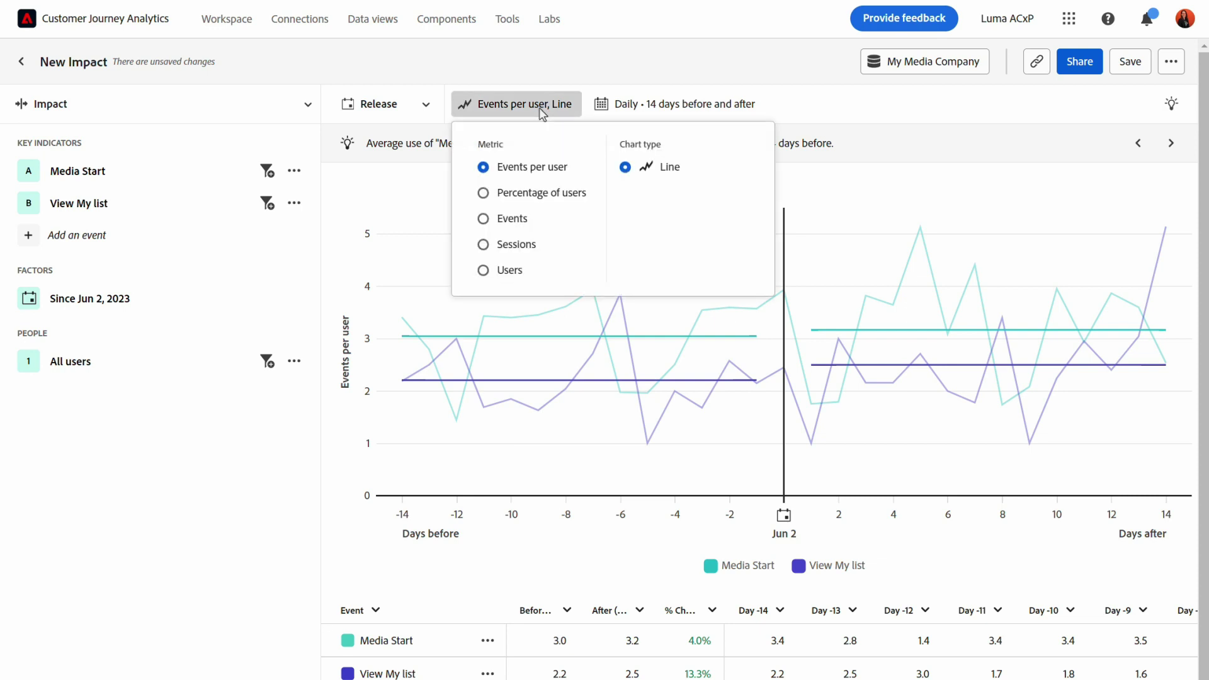
{"action": "left_click", "coordinate": [514, 195]}
{"action": "left_click", "coordinate": [256, 521]}
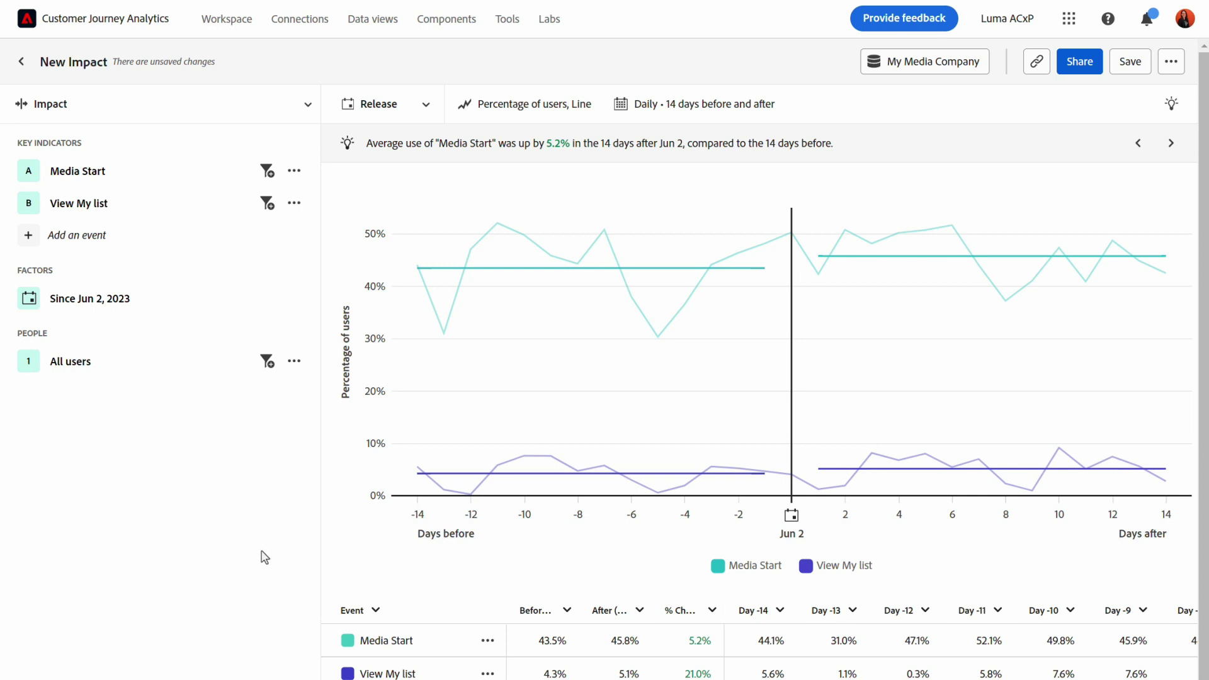
{"action": "left_click", "coordinate": [664, 103]}
Widen the comparison window to 30 days before and after Jun 2
{"action": "left_click", "coordinate": [762, 204]}
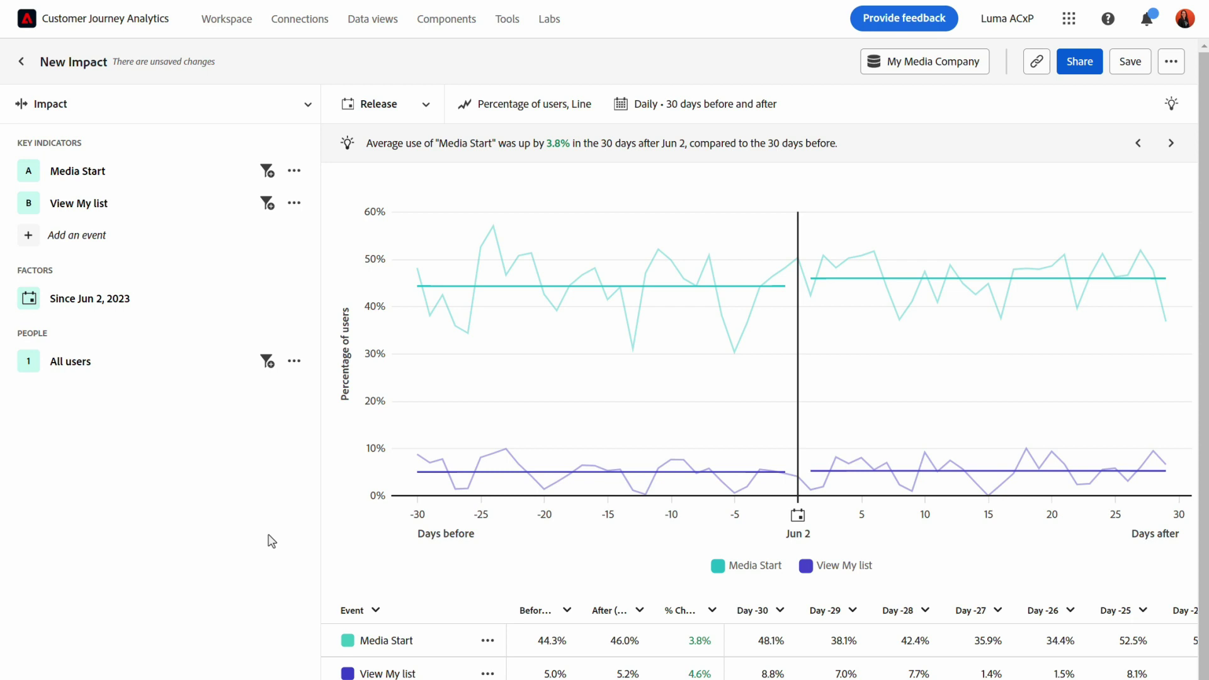
Show the impact view type choices, Release and First use
{"action": "left_click", "coordinate": [418, 120]}
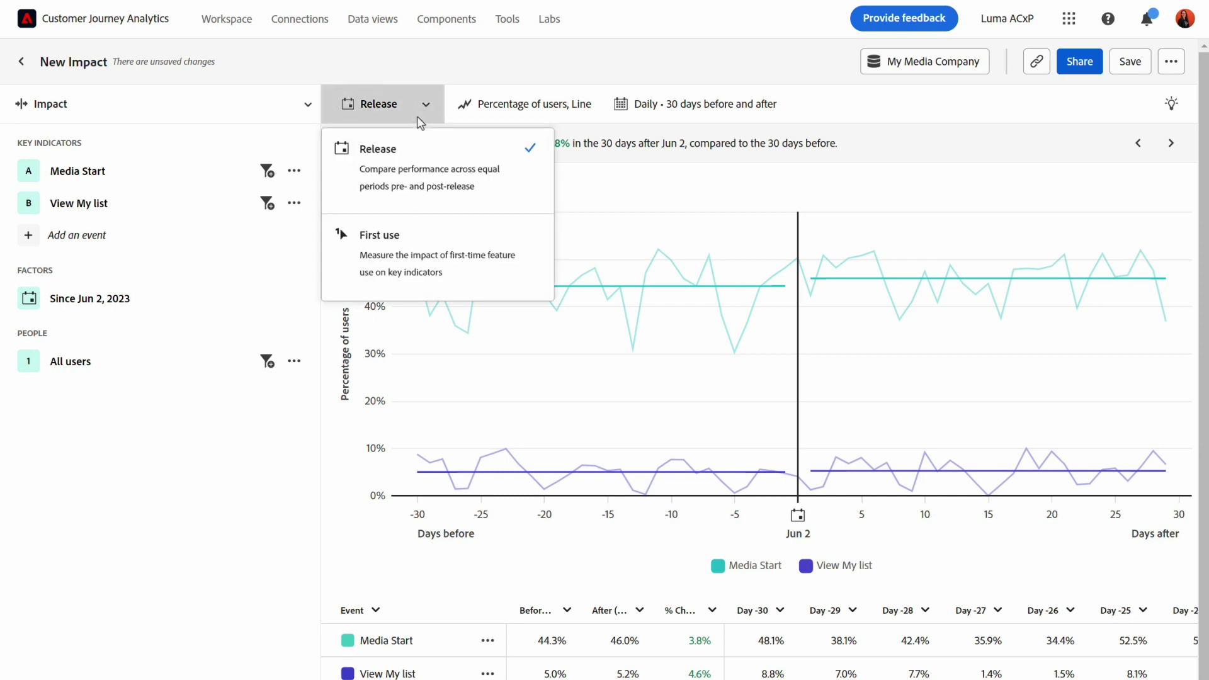